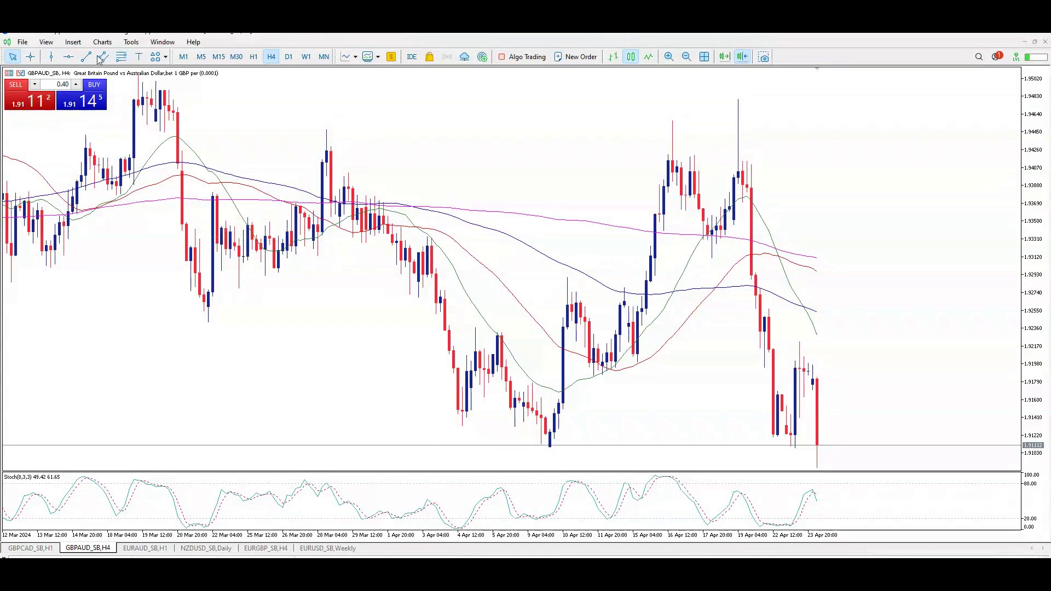
# Step: Place a Left Price Label on the recent H4 candle high near 1.9236
pyautogui.click(165, 58)
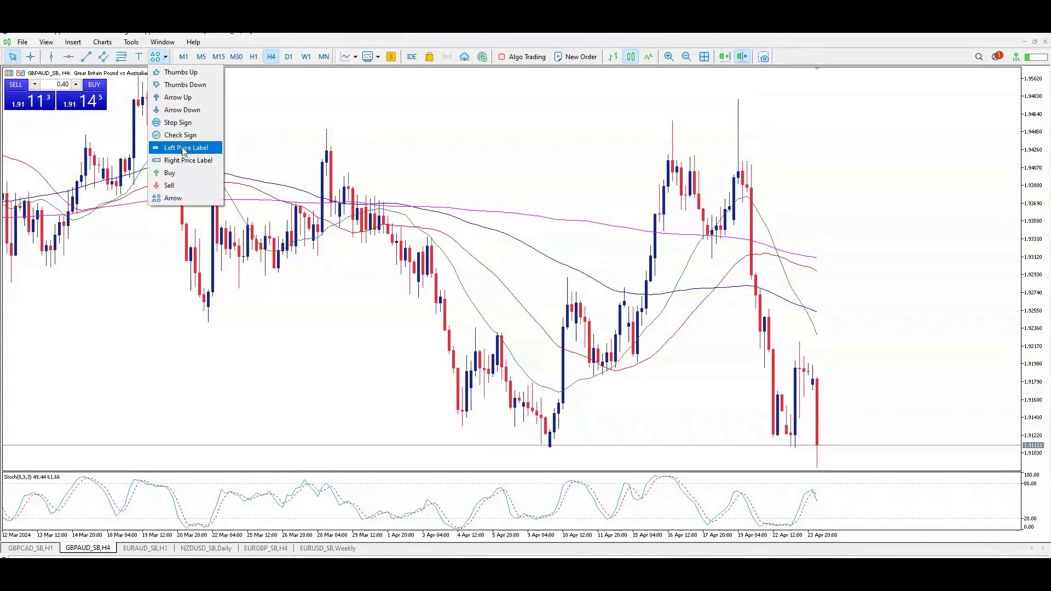
pyautogui.click(181, 110)
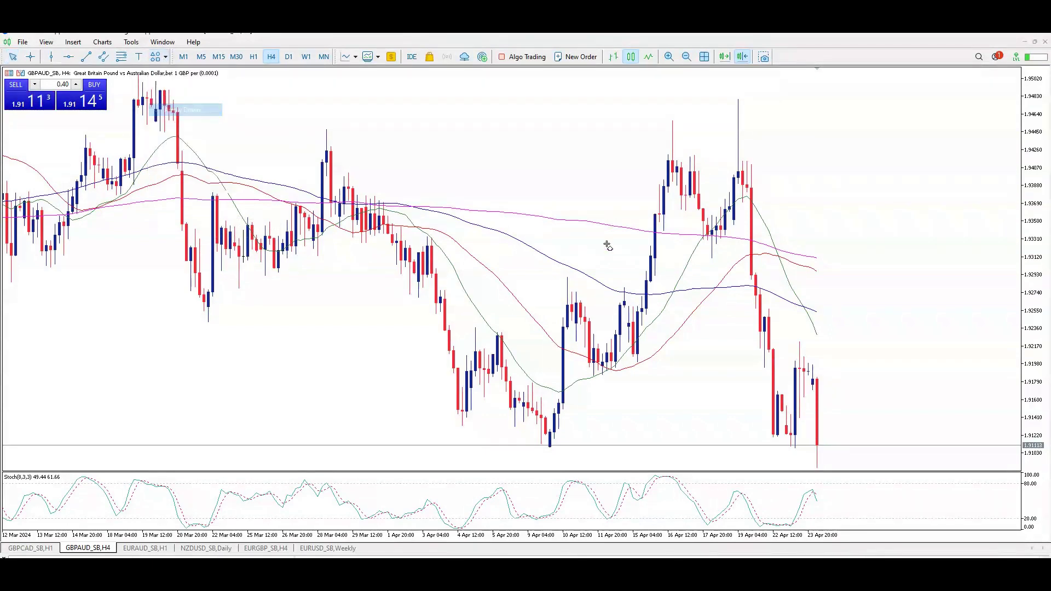
pyautogui.click(798, 336)
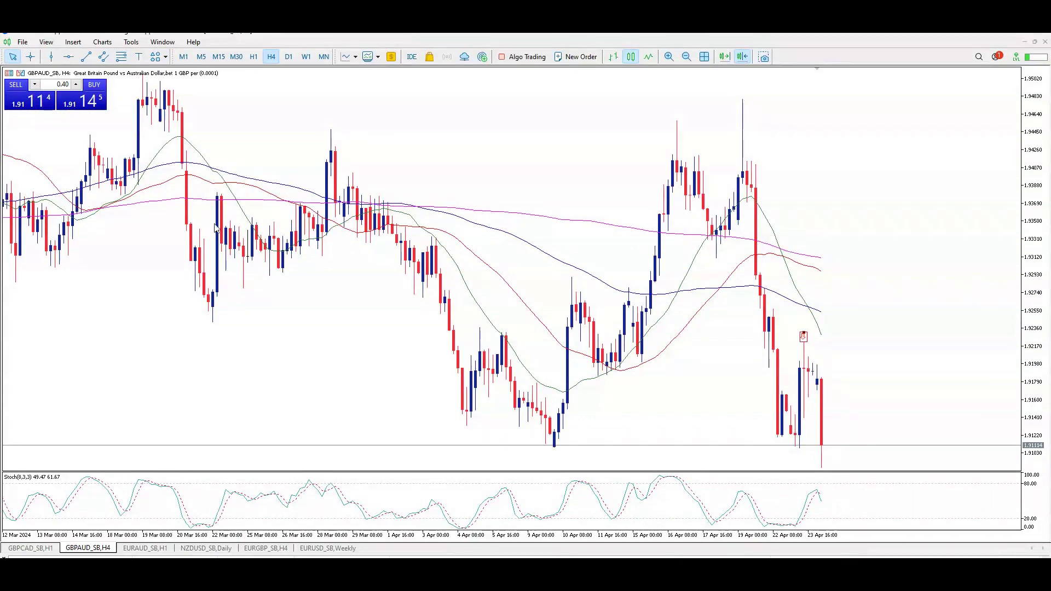
# Step: Set the One Click Trading lot size to 0.8 and buy GBPAUD at 1.91142
pyautogui.doubleClick(69, 86)
pyautogui.write('0.00')
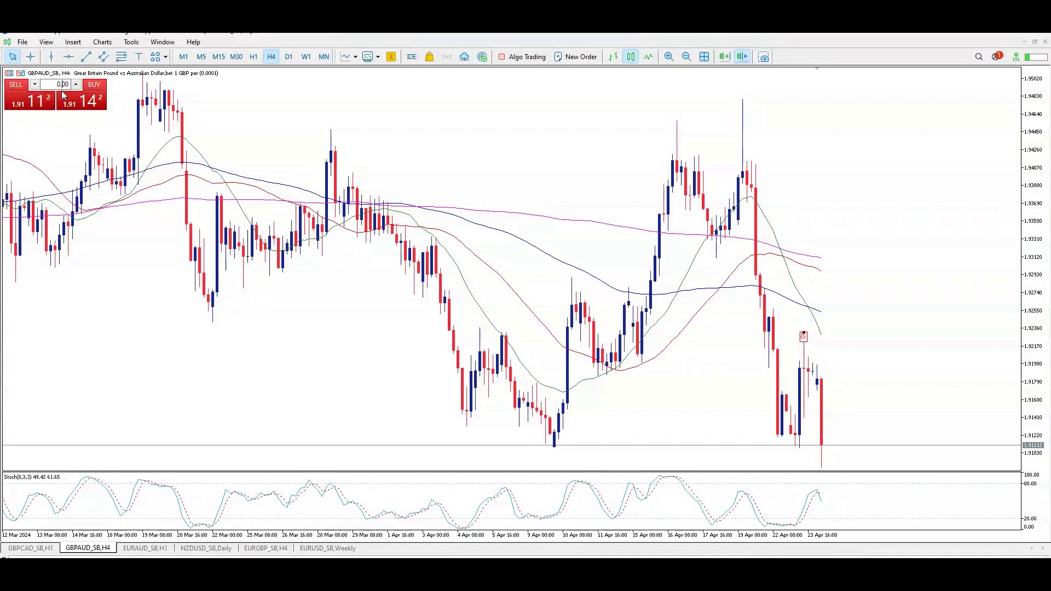
pyautogui.write('8')
pyautogui.click(79, 105)
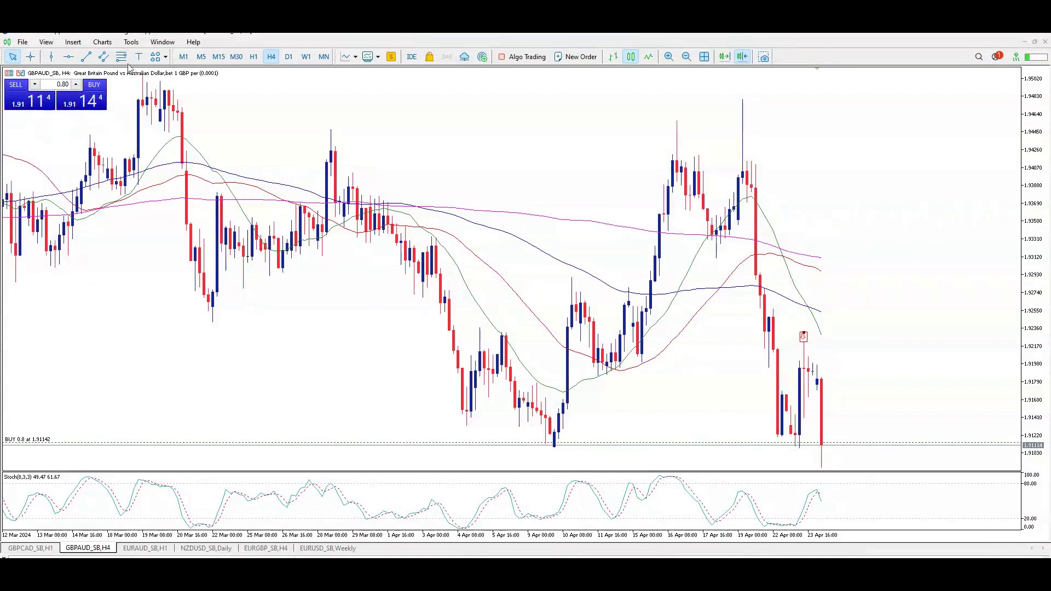
pyautogui.click(164, 56)
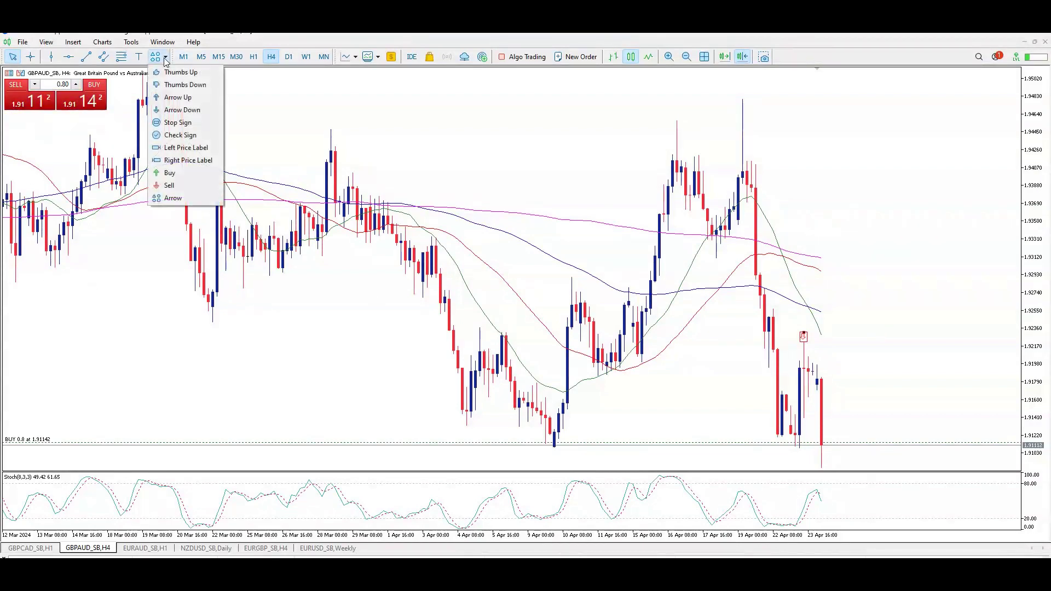
# Step: Put a Buy arrow beside the latest candle, then switch the chart to D1
pyautogui.click(174, 174)
pyautogui.click(833, 453)
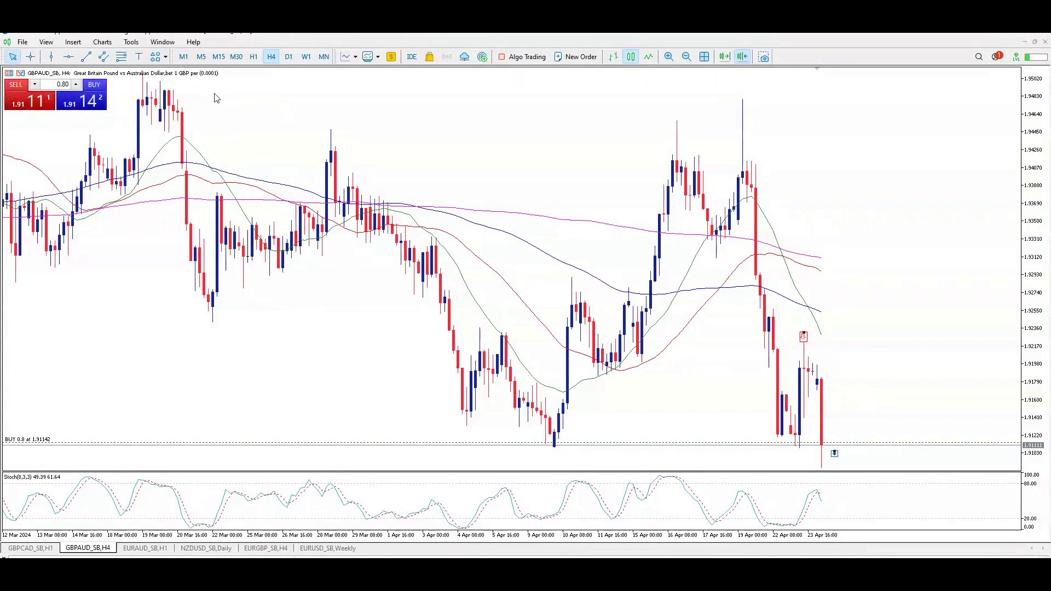
pyautogui.click(288, 58)
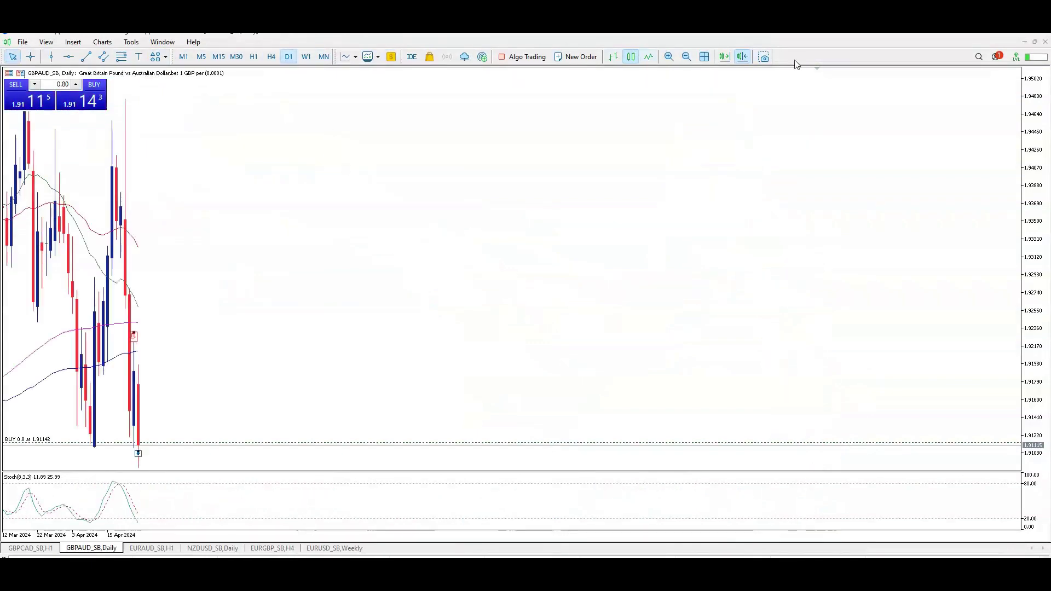
# Step: On the latest daily bars, draw an equidistant channel across the Sep–Dec 2023 range
pyautogui.click(745, 58)
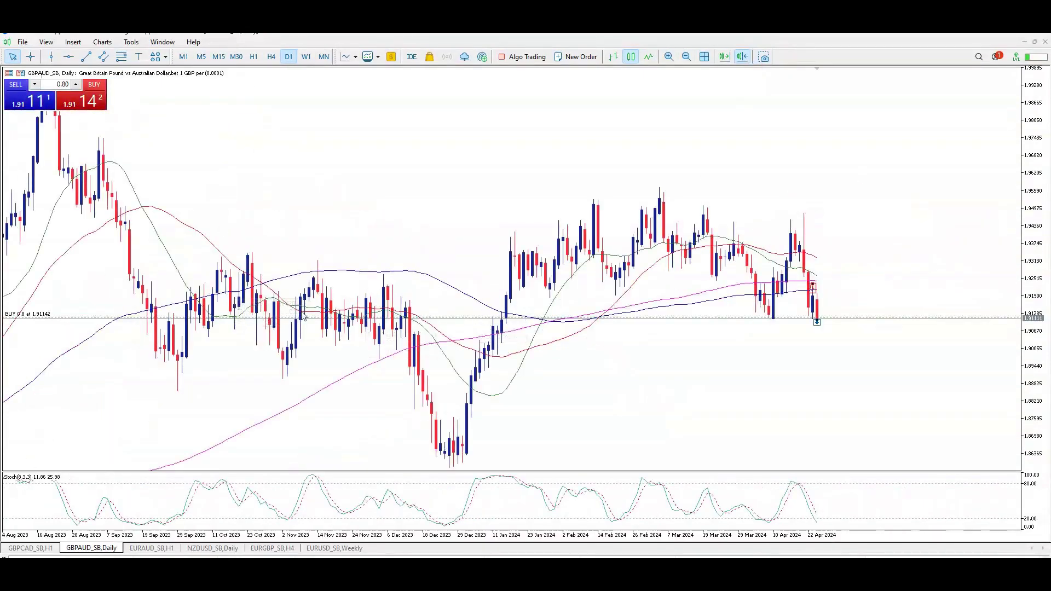
pyautogui.click(103, 56)
pyautogui.click(177, 281)
pyautogui.moveTo(182, 284); pyautogui.dragTo(440, 282)
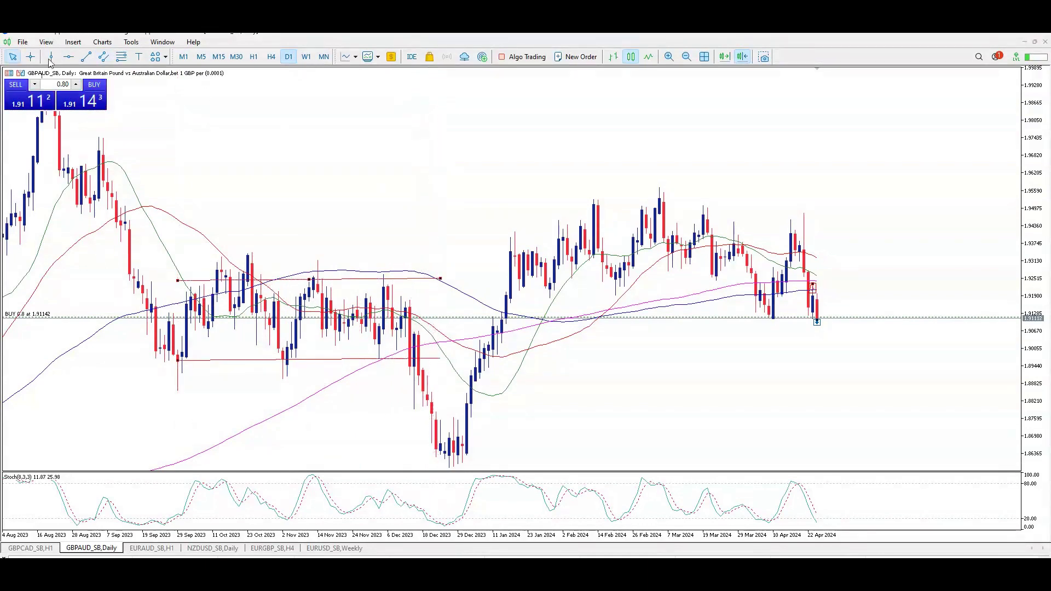
# Step: Add a horizontal line at 1.91117, then return the chart to H4
pyautogui.click(68, 56)
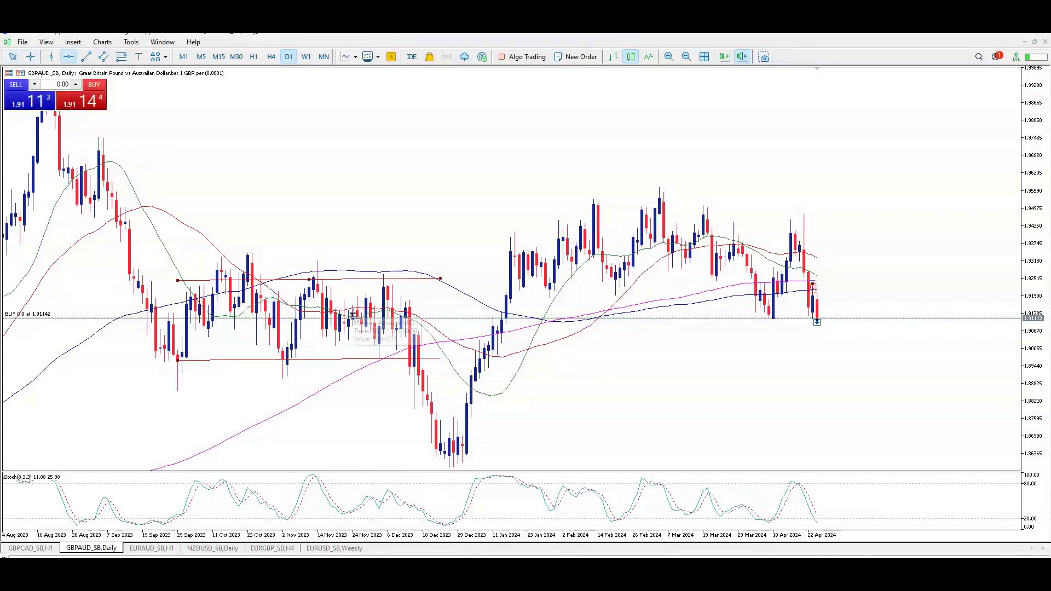
pyautogui.click(354, 318)
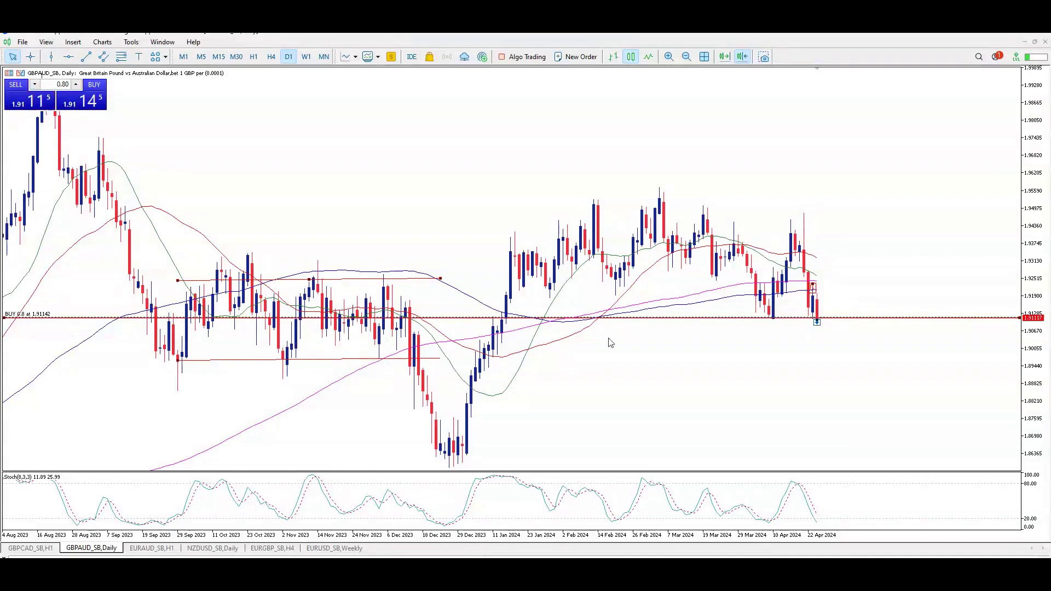
pyautogui.click(271, 57)
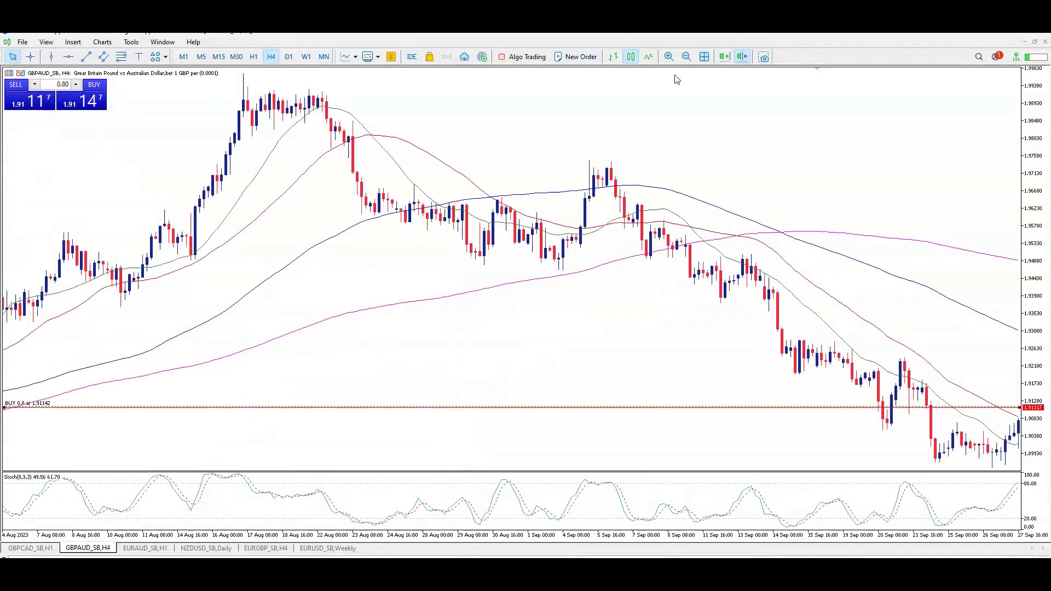
# Step: On the latest H4 bars, draw horizontal lines near 1.9111 and at 1.90892
pyautogui.click(741, 58)
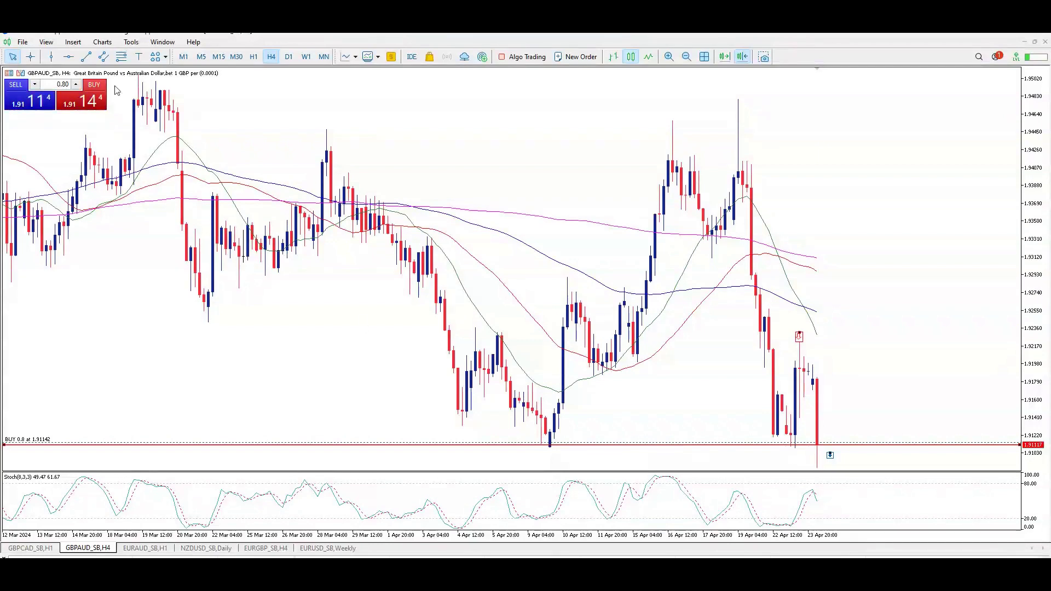
pyautogui.click(68, 56)
pyautogui.click(803, 447)
pyautogui.click(68, 56)
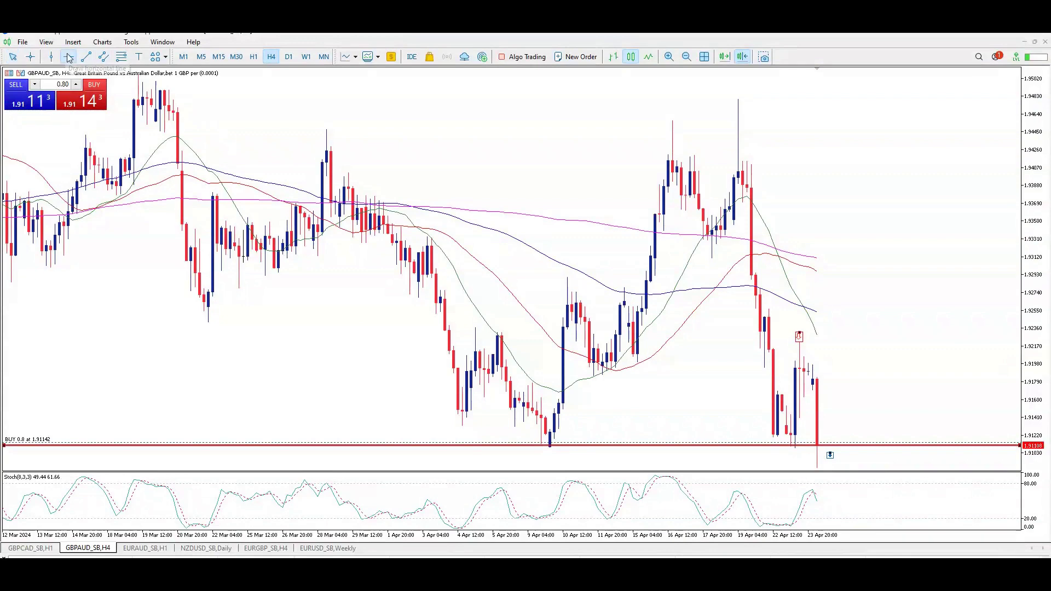
pyautogui.click(817, 466)
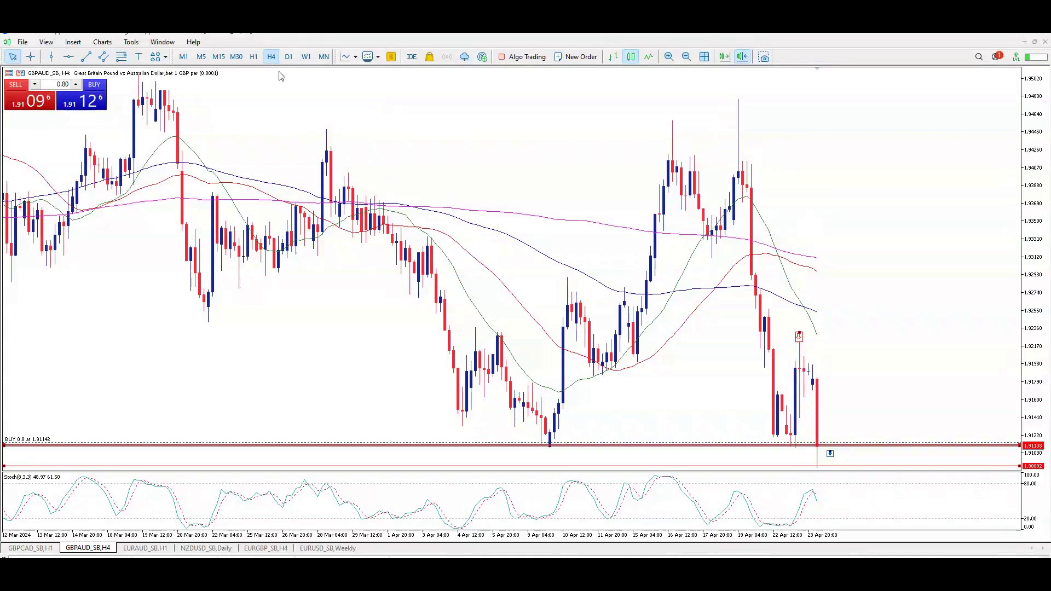
# Step: On the latest D1 bars, draw a horizontal line at 1.89360
pyautogui.click(289, 57)
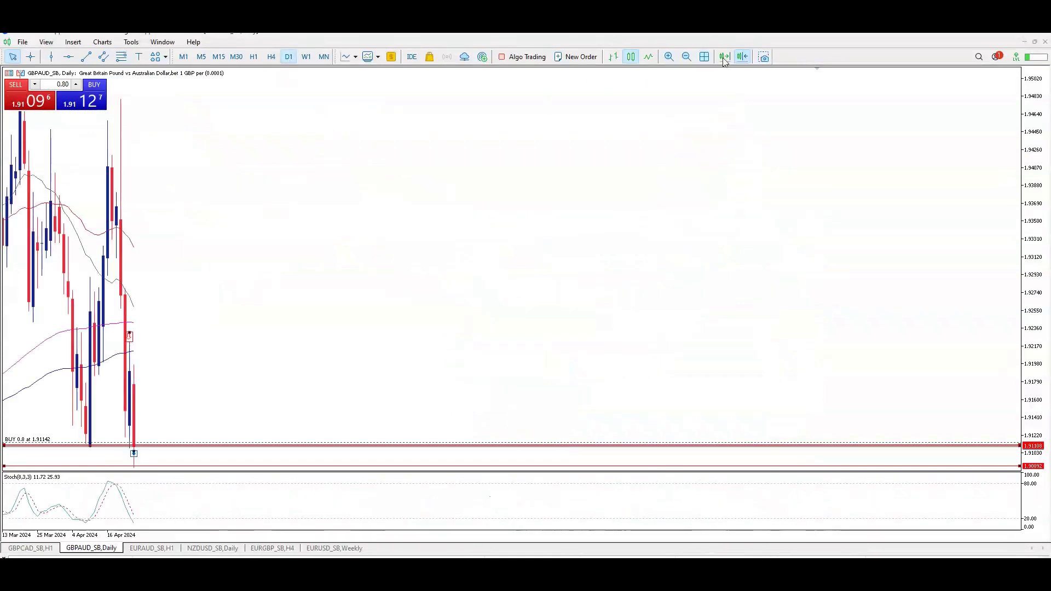
pyautogui.click(742, 57)
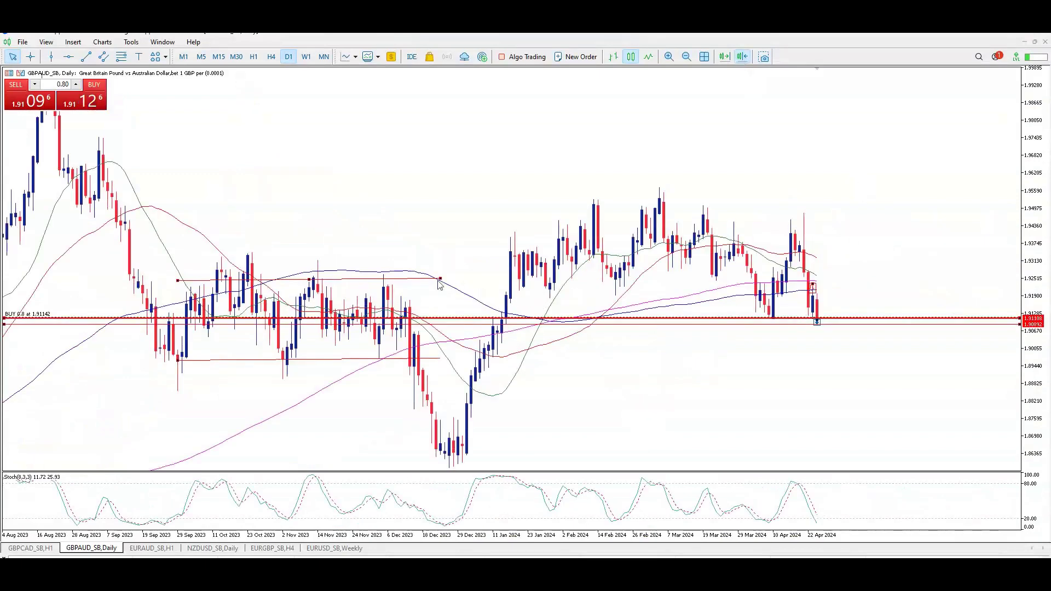
pyautogui.click(69, 58)
pyautogui.click(551, 369)
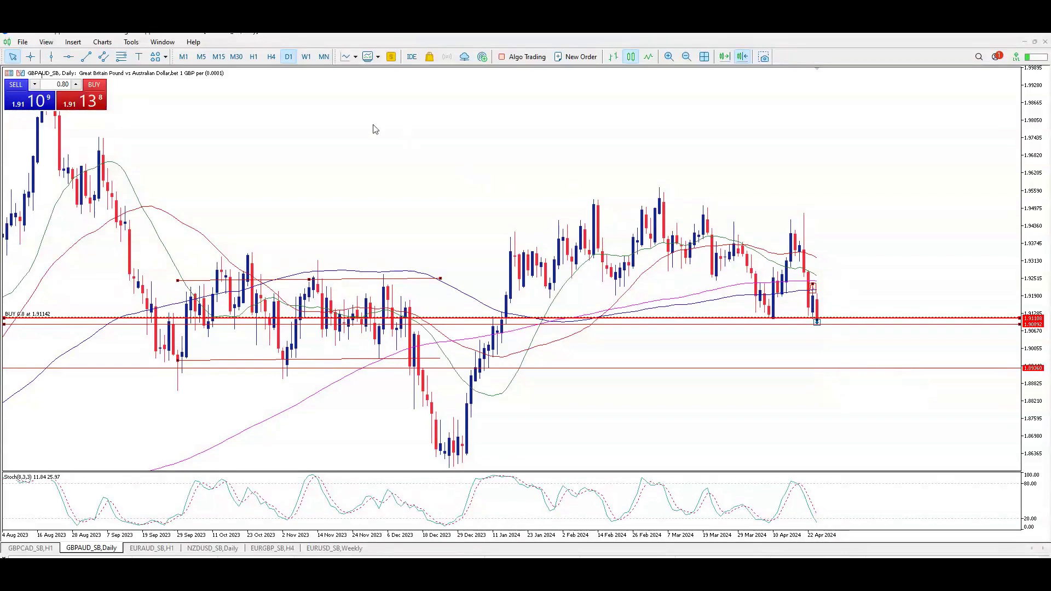
# Step: Return to the latest H4 bars with Chart Shift leaving space on the right
pyautogui.click(270, 56)
pyautogui.click(740, 57)
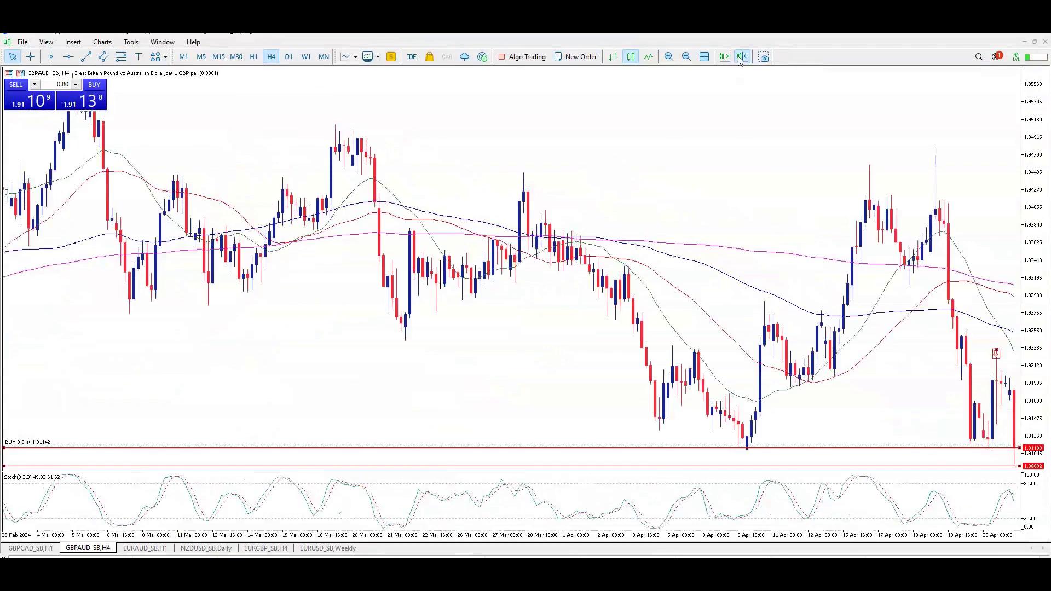
pyautogui.click(740, 58)
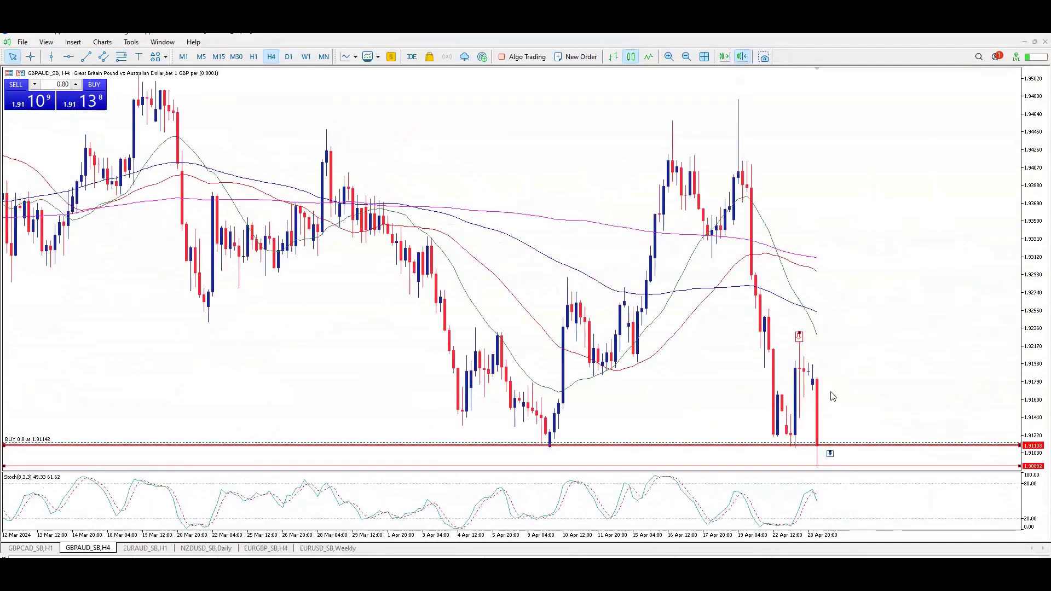